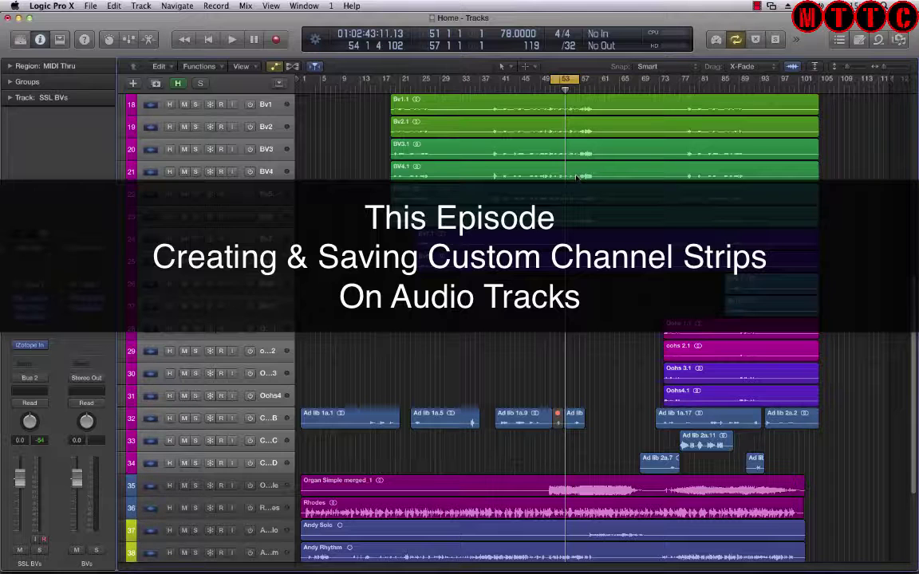
Step: Revert the project to its saved version, restoring the kick, hi-hat, snare, overhead, tom and room tracks
left_click(90, 6)
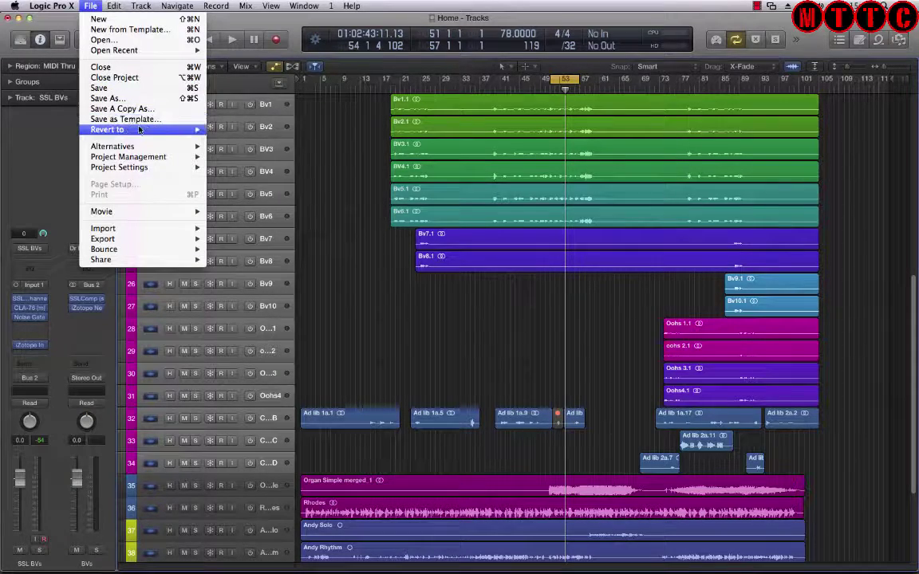
mouse_move(128, 129)
left_click(293, 129)
key("Return")
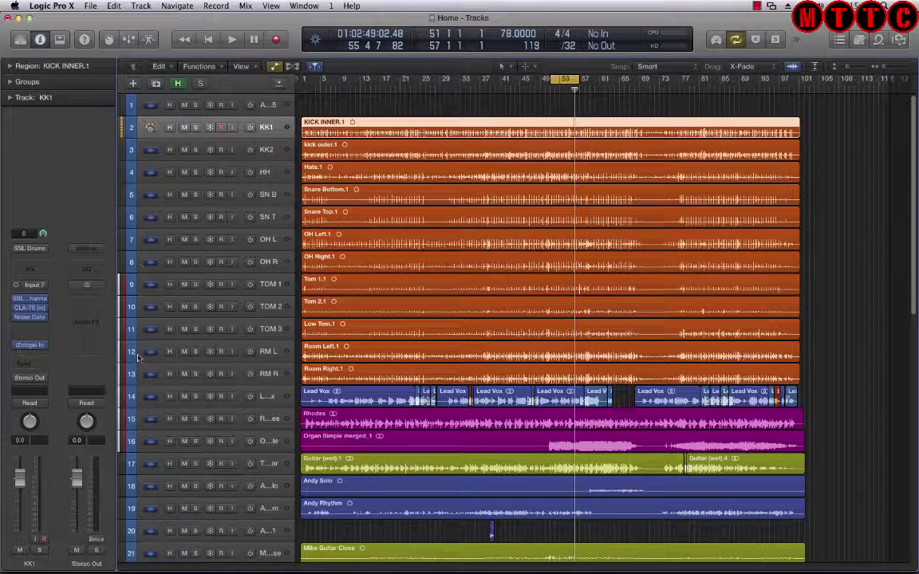
Step: Select the KK2 kick track and apply the Modern Kick preset to its Channel EQ
left_click(152, 149)
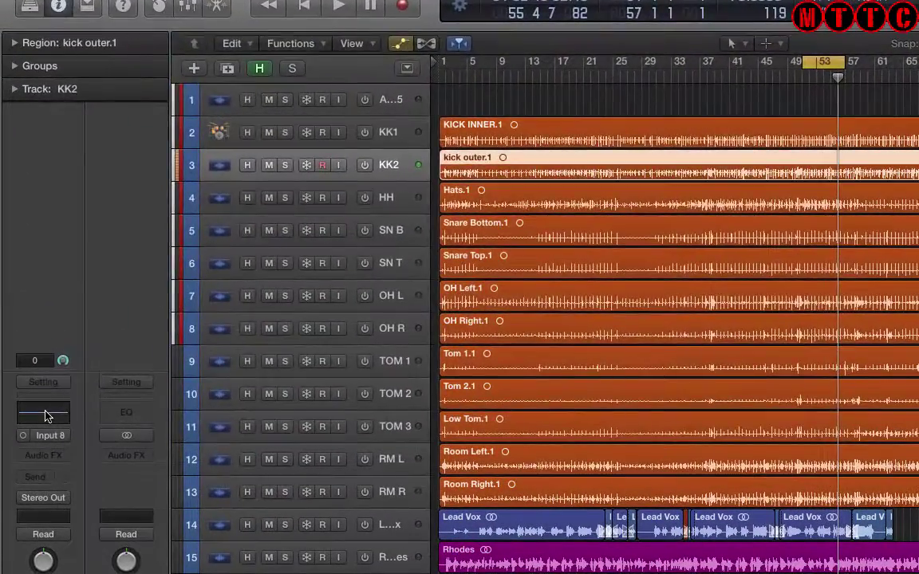
left_click(46, 416)
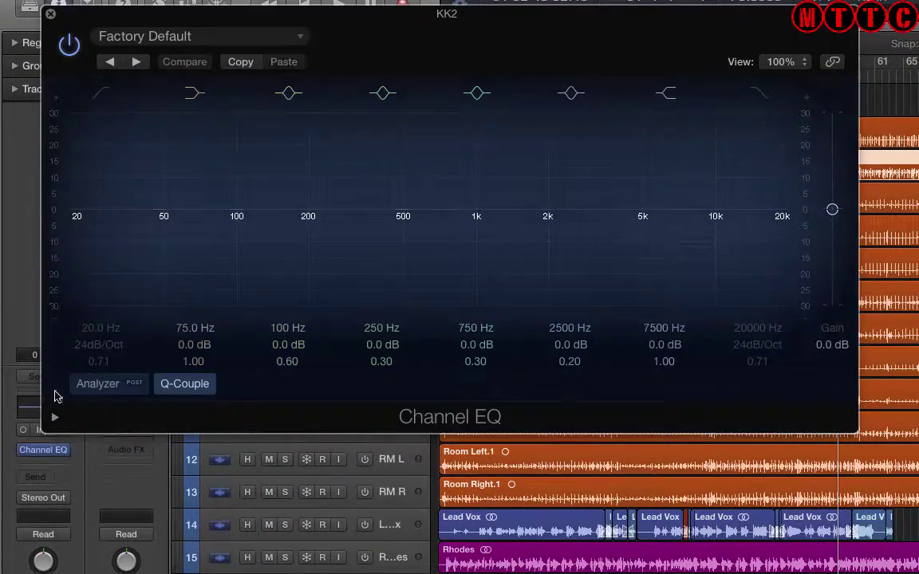
left_click(144, 36)
mouse_move(160, 322)
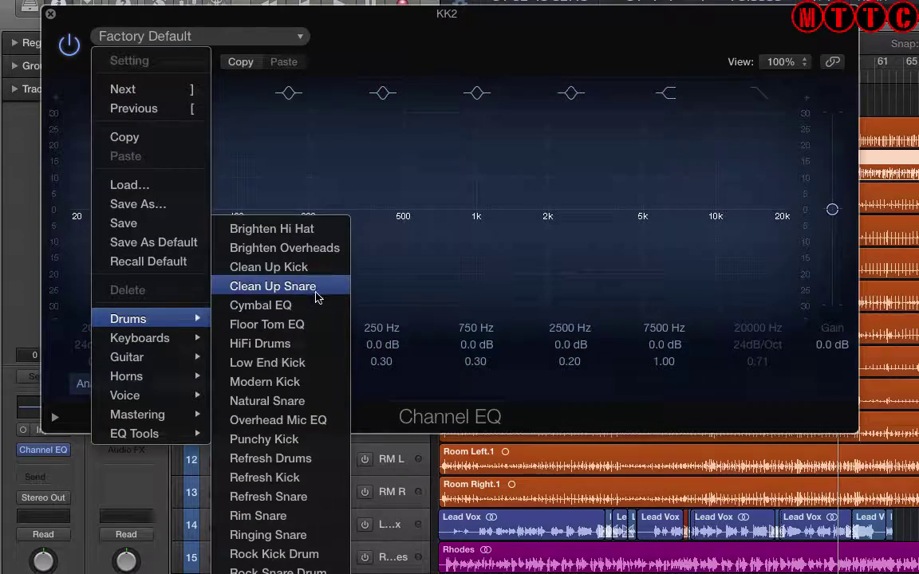
left_click(268, 496)
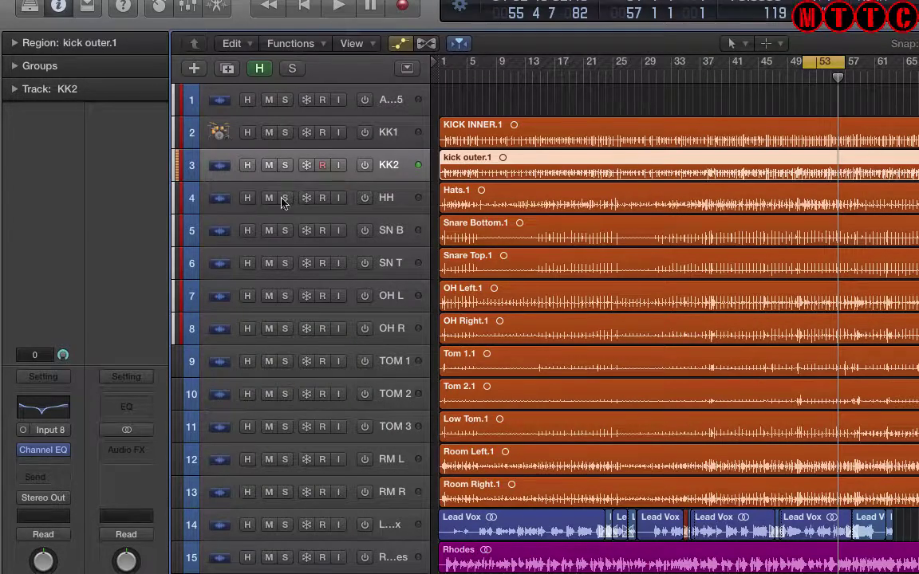
Step: Insert a Compressor with the Type R Kick Drum preset on KK2 and move it ahead of Channel EQ
left_click(63, 469)
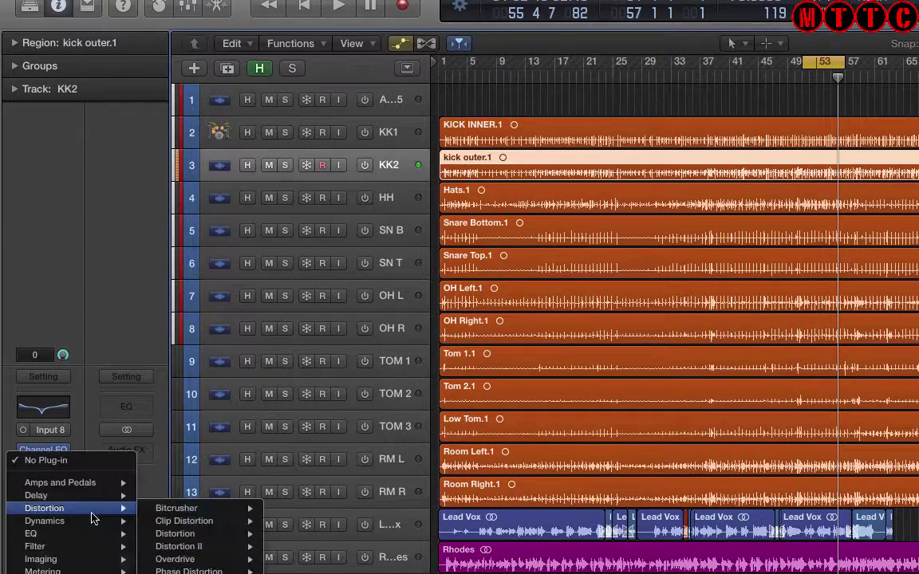
mouse_move(87, 519)
left_click(255, 37)
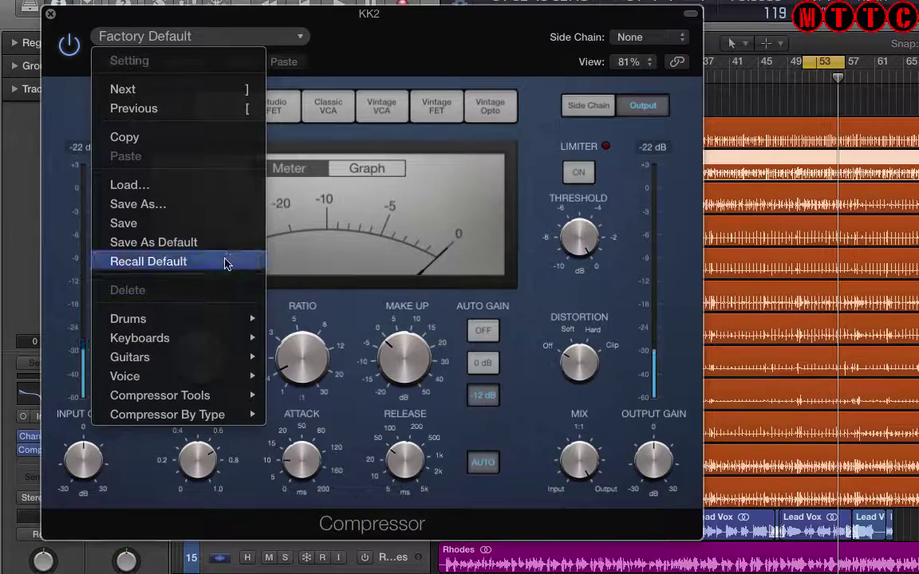
mouse_move(189, 322)
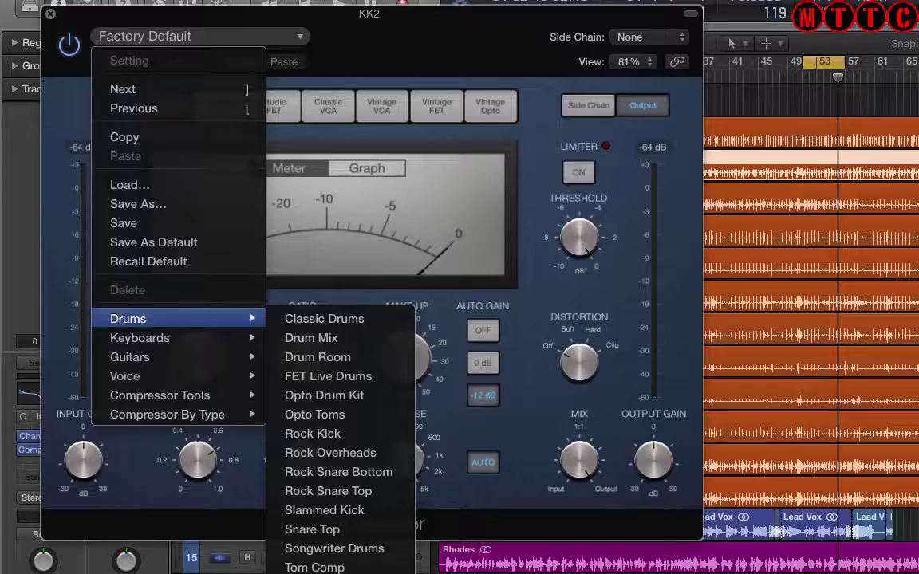
left_click(335, 571)
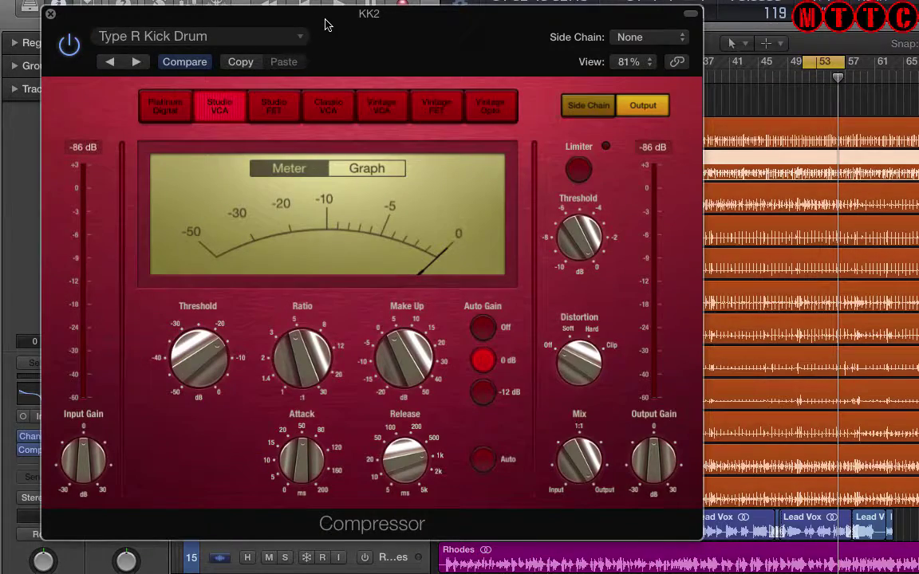
left_click_drag(325, 24, 679, 60)
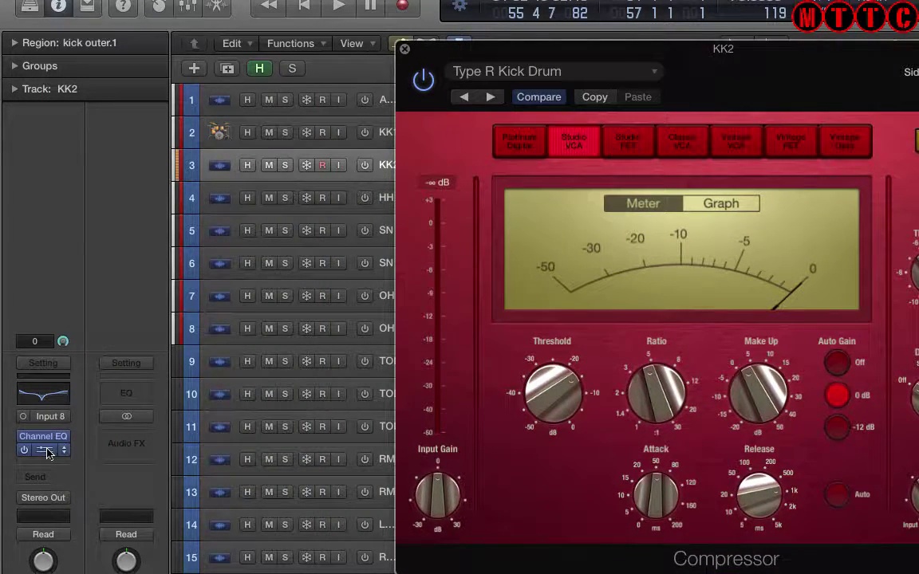
mouse_move(46, 454)
left_mouse_down()
mouse_move(41, 399)
mouse_move(46, 438)
left_mouse_up()
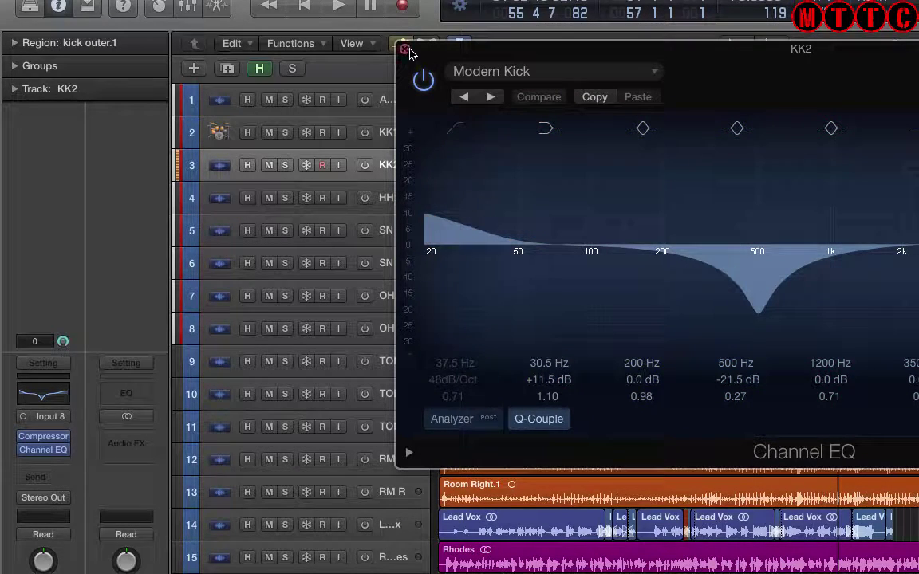
Step: Close the Channel EQ window and add a Noise Gate to KK2's inserts after the Channel EQ
left_click(404, 49)
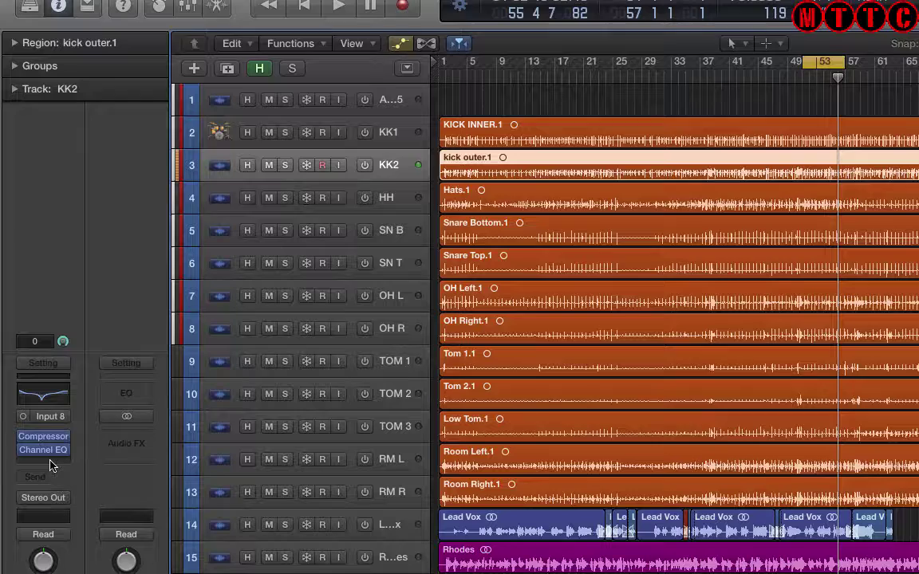
left_click(49, 466)
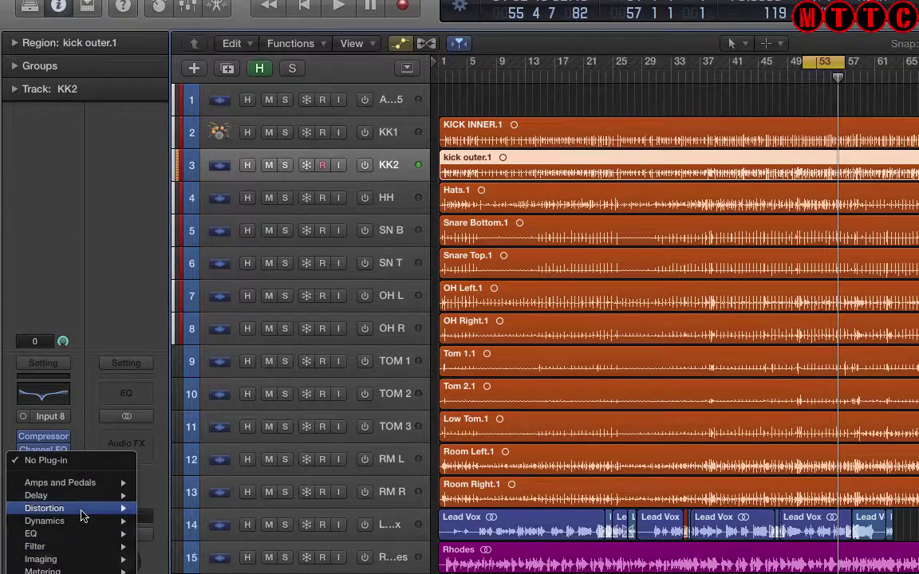
key("Escape")
left_click(40, 6)
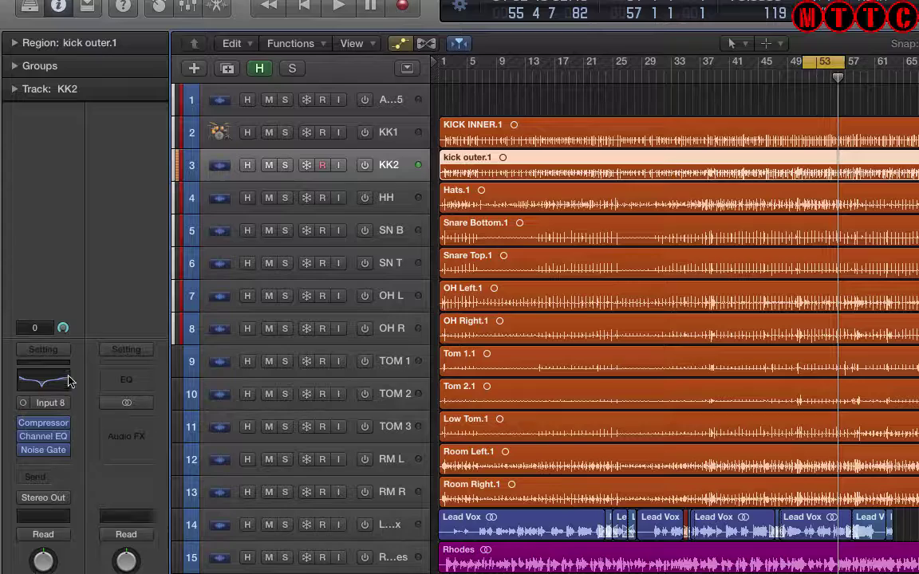
Step: Save KK2's compressor, EQ and gate chain as the channel strip setting 'Kick Drum'
left_click(48, 349)
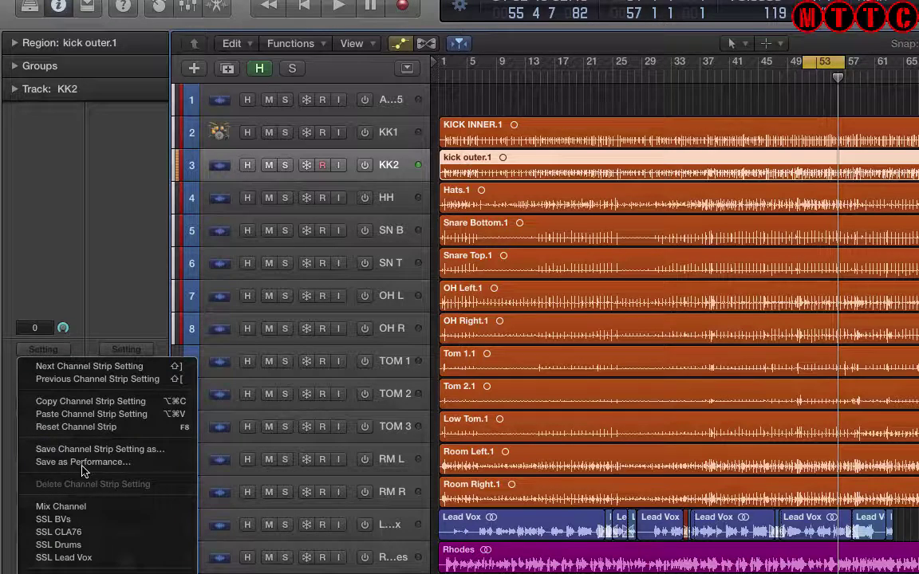
left_click(139, 451)
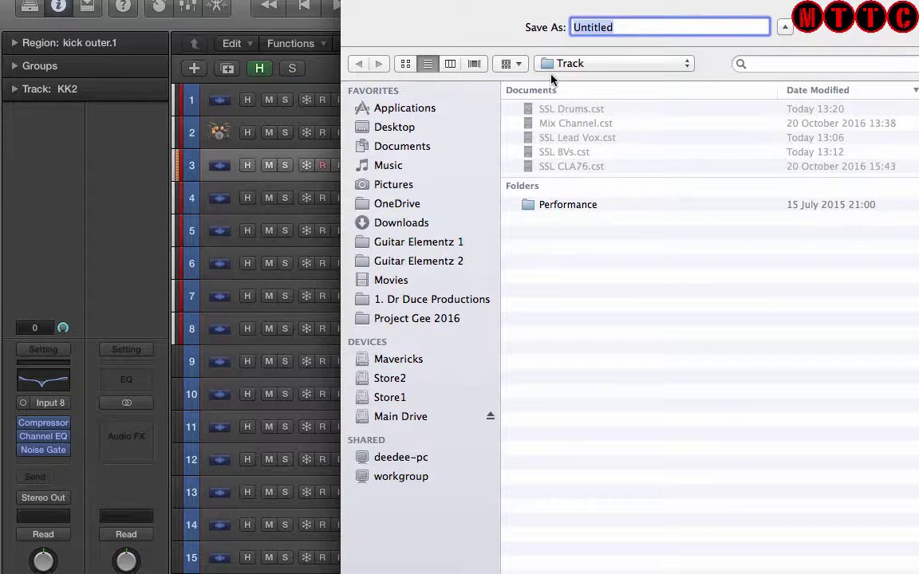
type("Kick D")
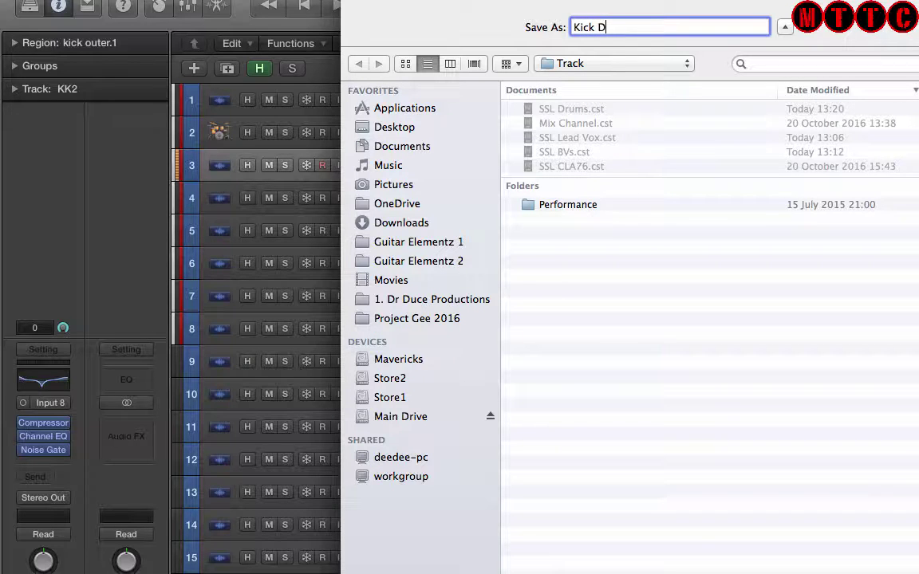
type("rum")
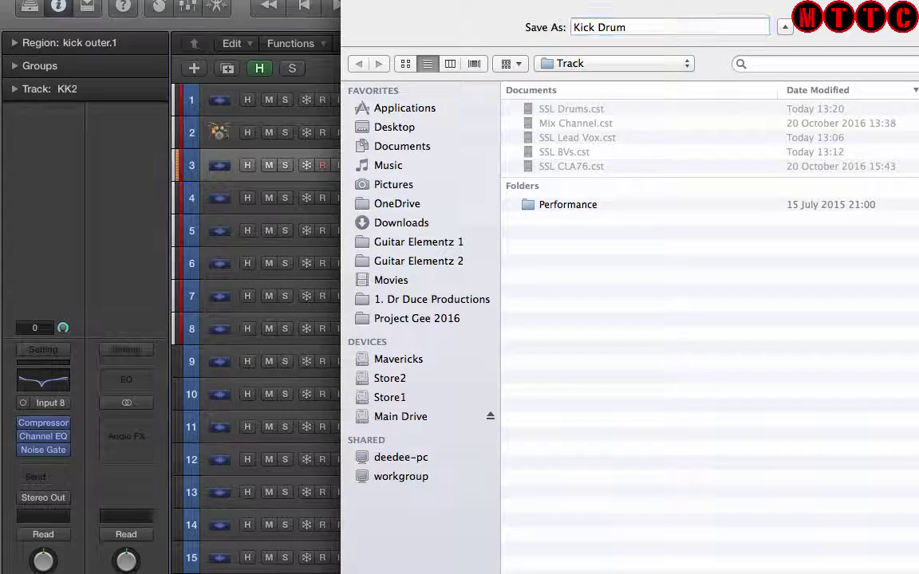
key("Return")
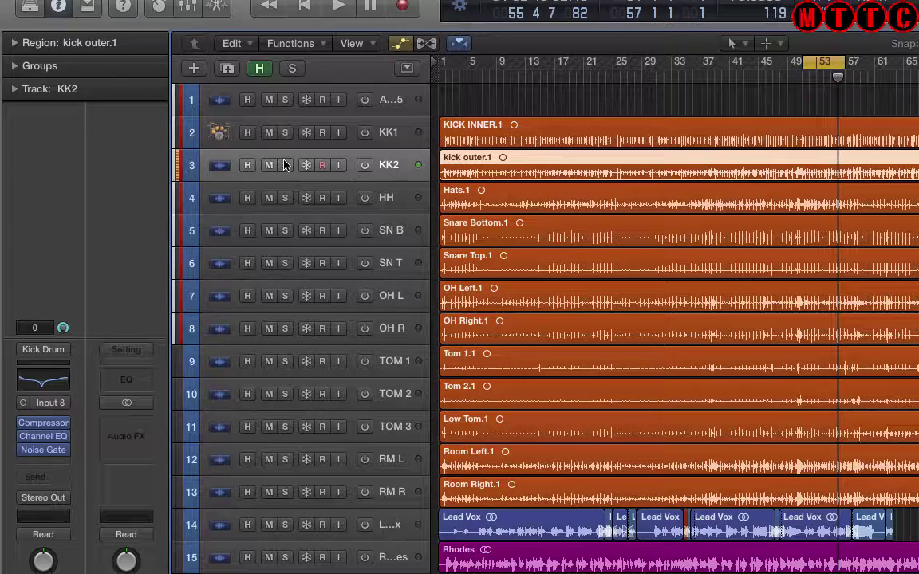
Step: Select KK1 and load the 'Kick Drum' channel strip setting, replacing its SSL Drums chain
left_click(216, 135)
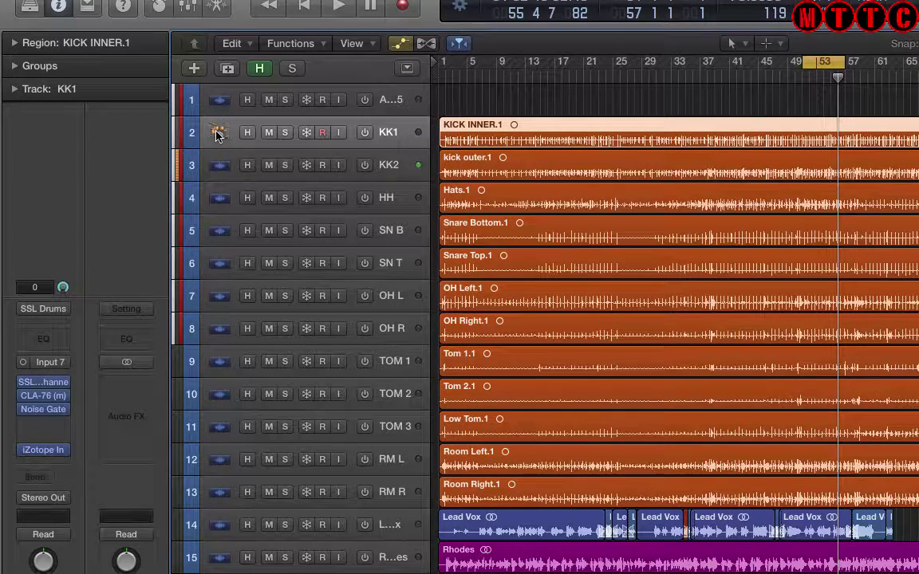
left_click(44, 309)
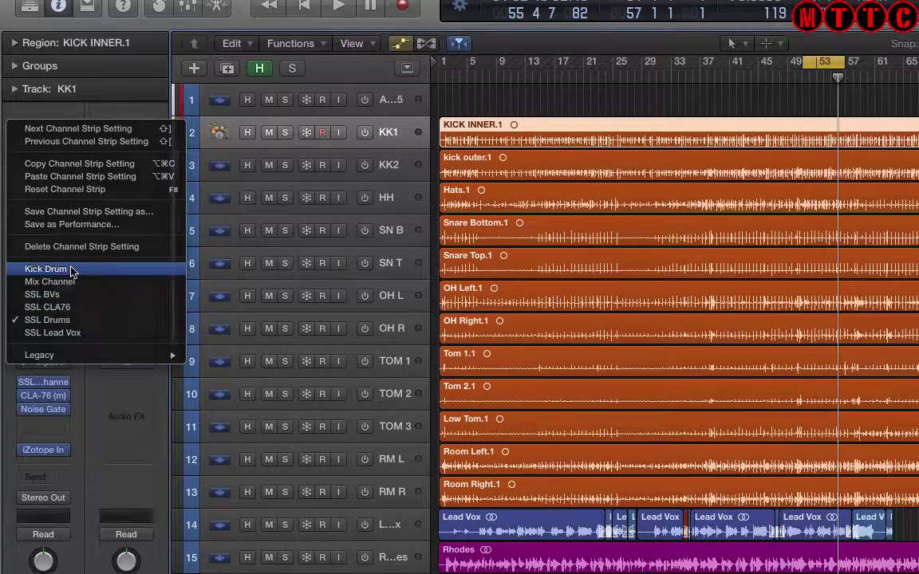
left_click(70, 270)
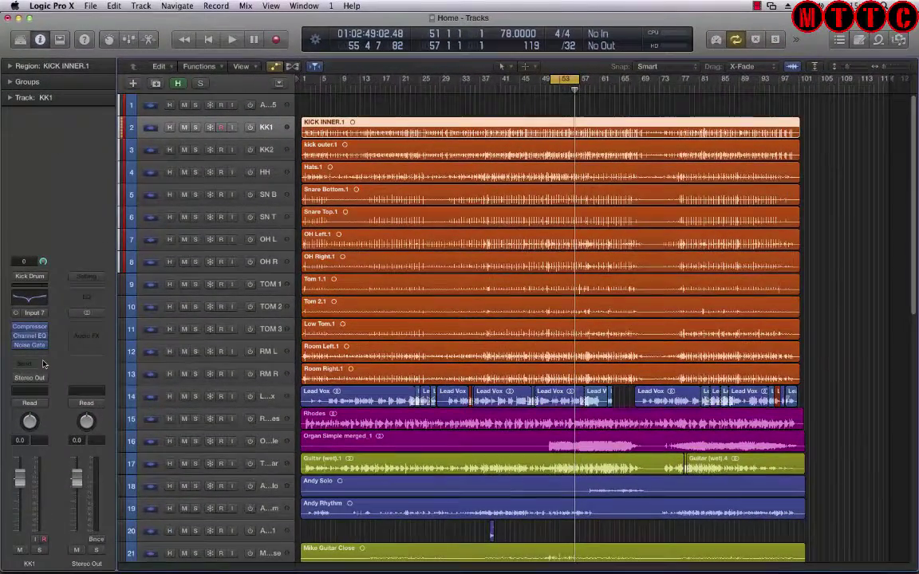
Step: Select the SN T snare top track and give it a drum kit icon
left_click(155, 217)
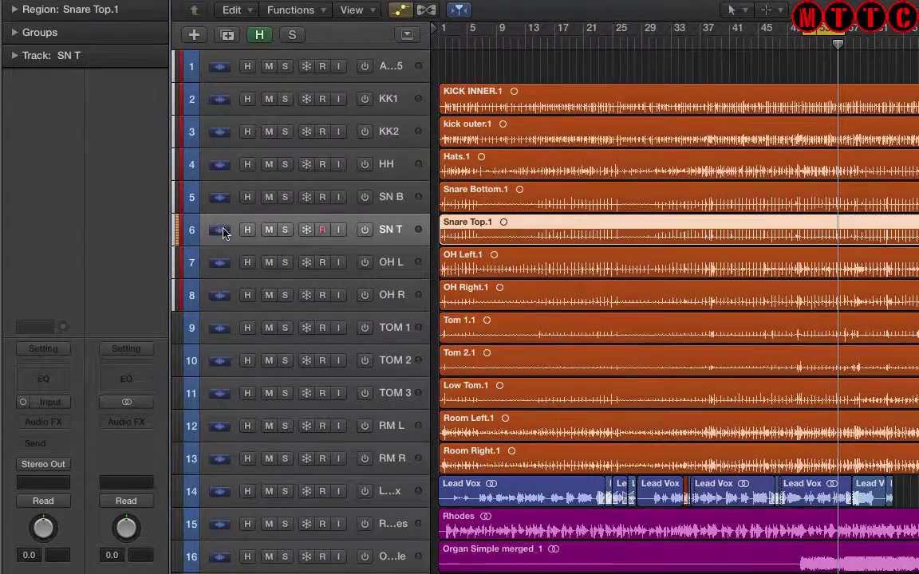
left_click(221, 231)
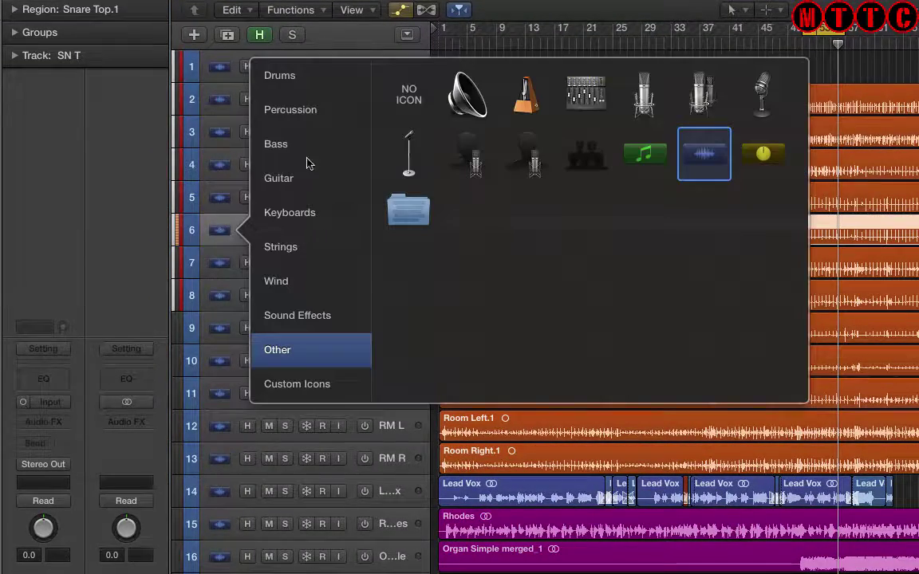
left_click(284, 80)
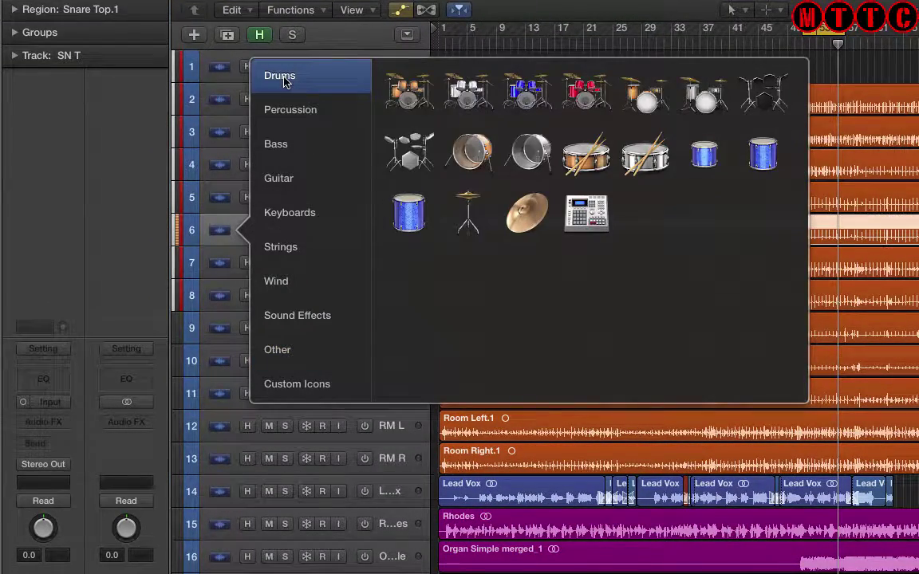
left_click(404, 93)
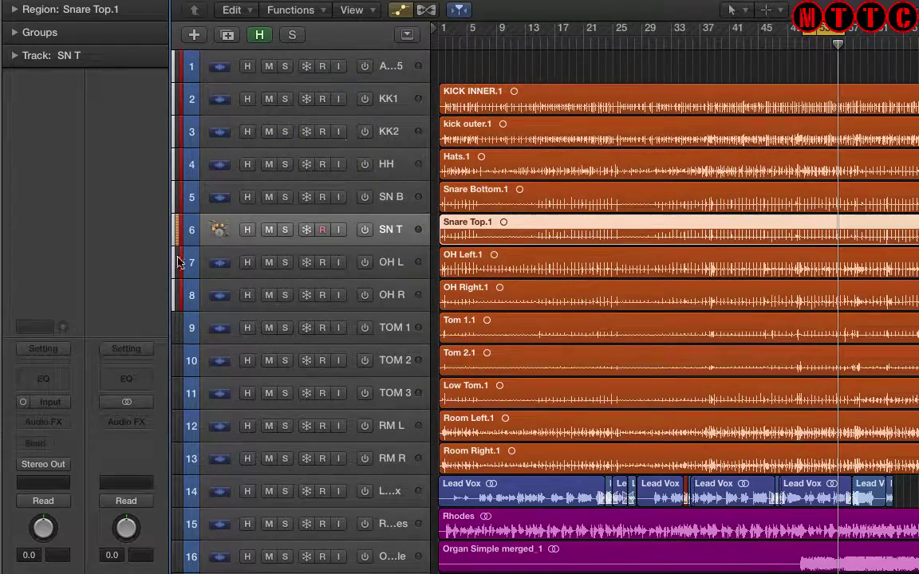
Step: Browse SN T's plug-in list without inserting anything, then close the Alloy 2 window
left_click(65, 426)
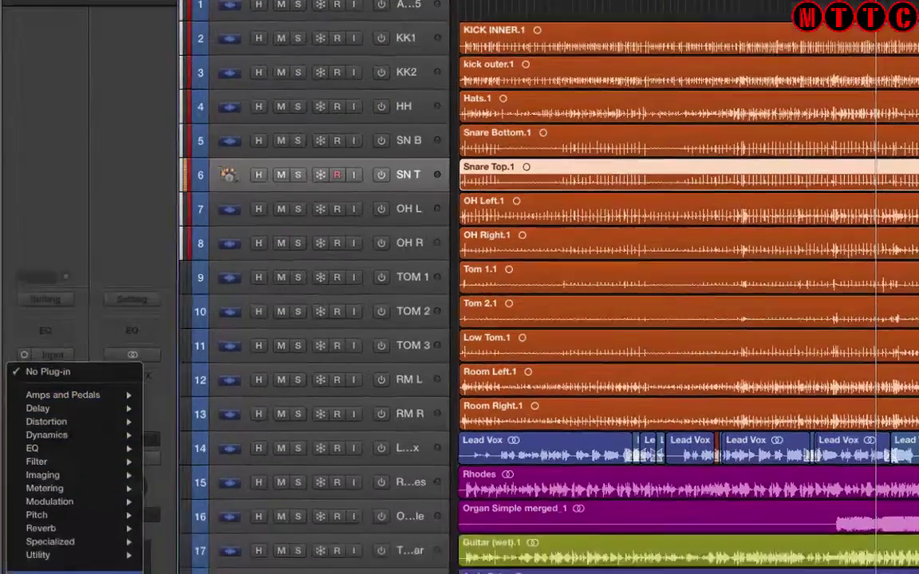
mouse_move(82, 424)
mouse_move(294, 423)
mouse_move(508, 379)
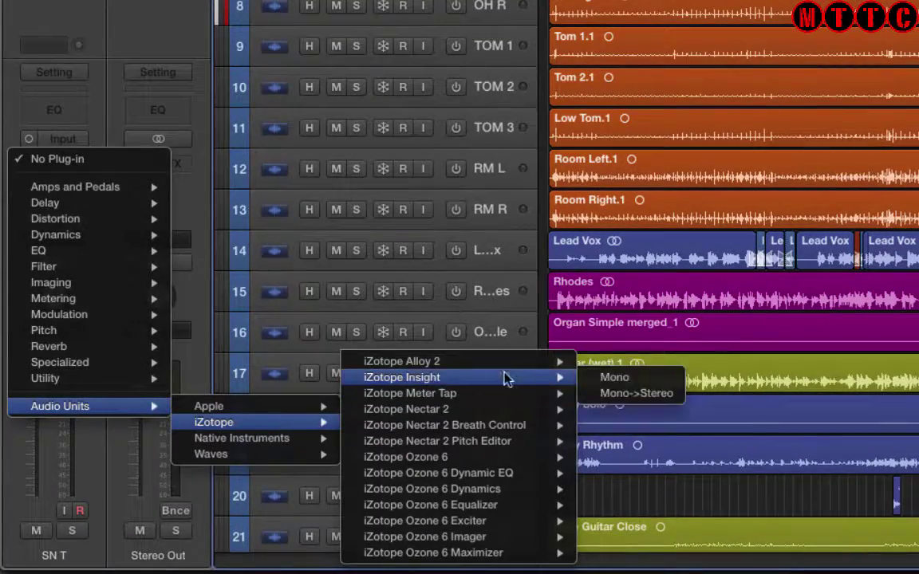
key("Escape")
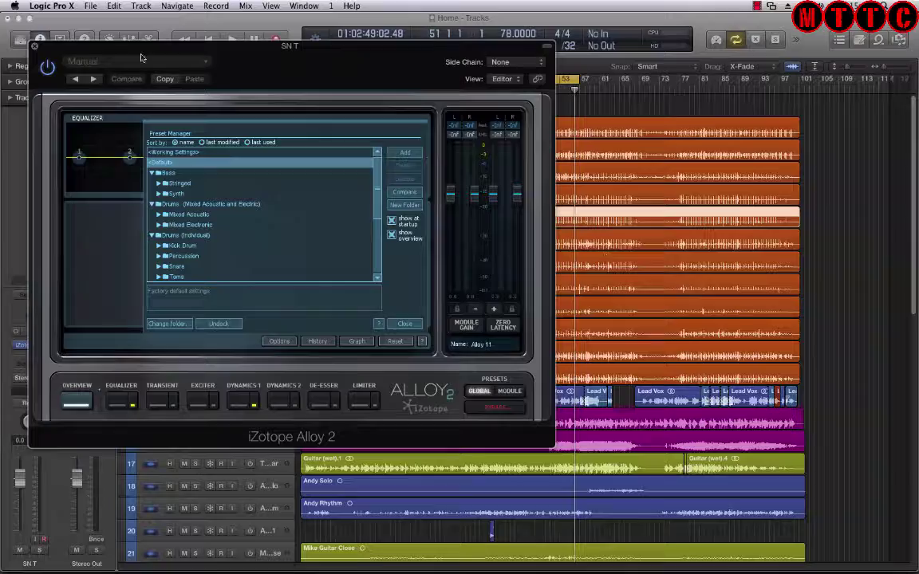
left_click(33, 47)
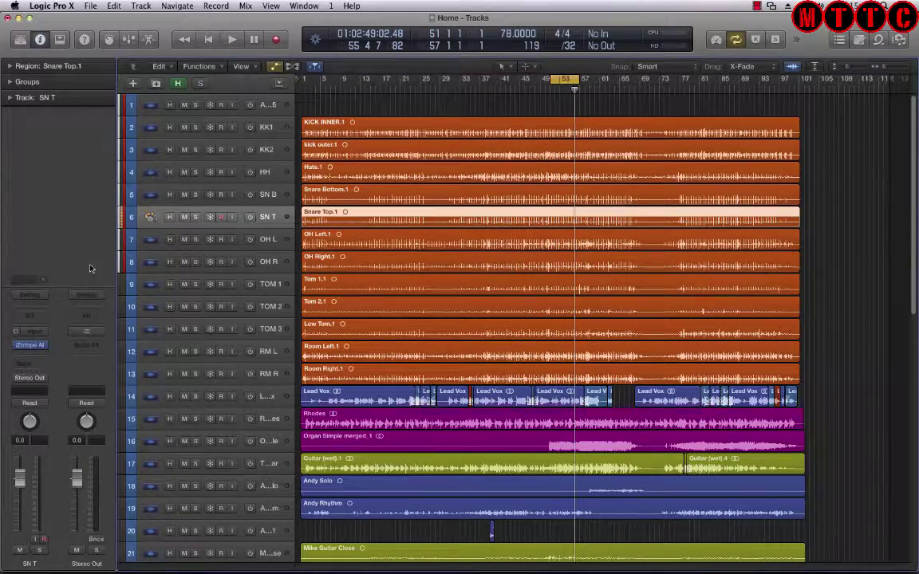
Step: Insert iZotope Insight on SN T's next slot, close its window and bring up the channel strip settings
left_click(32, 348)
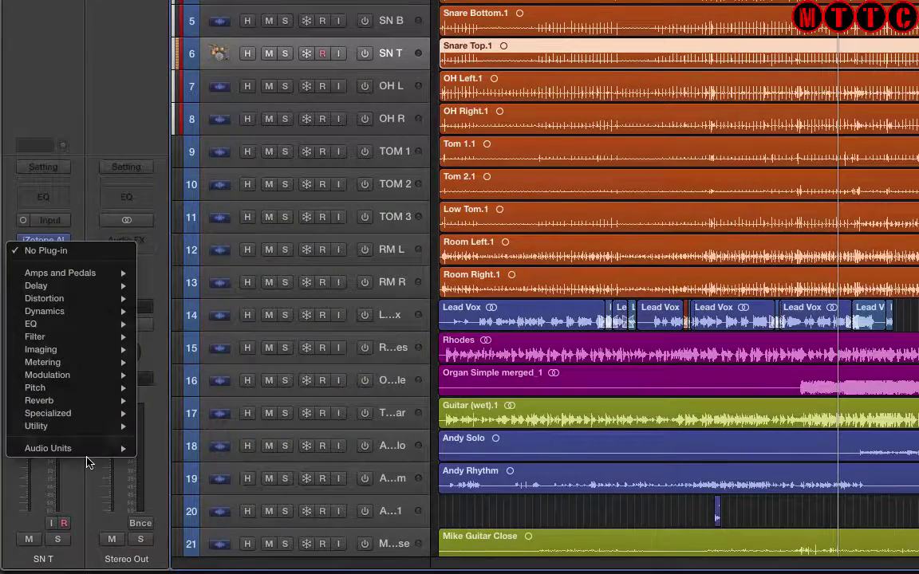
mouse_move(61, 490)
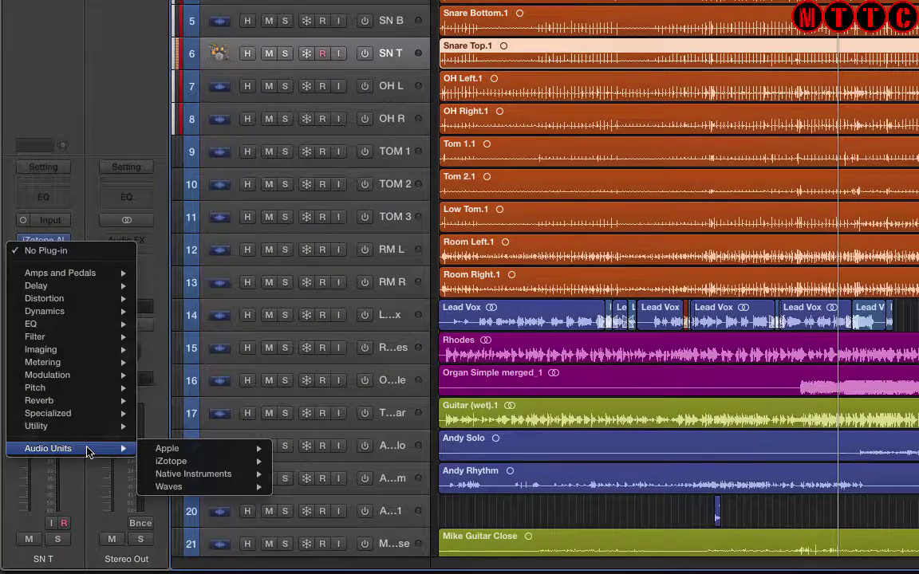
mouse_move(260, 463)
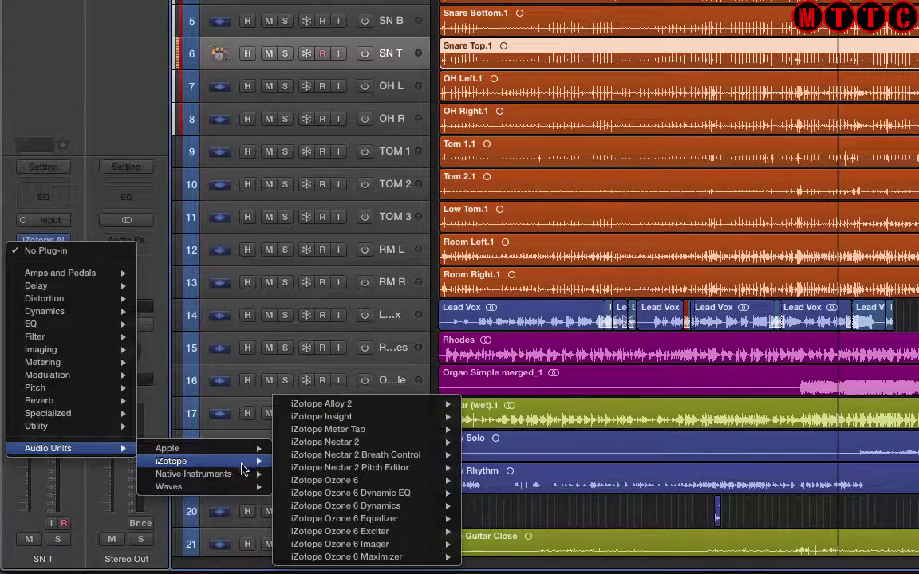
mouse_move(397, 456)
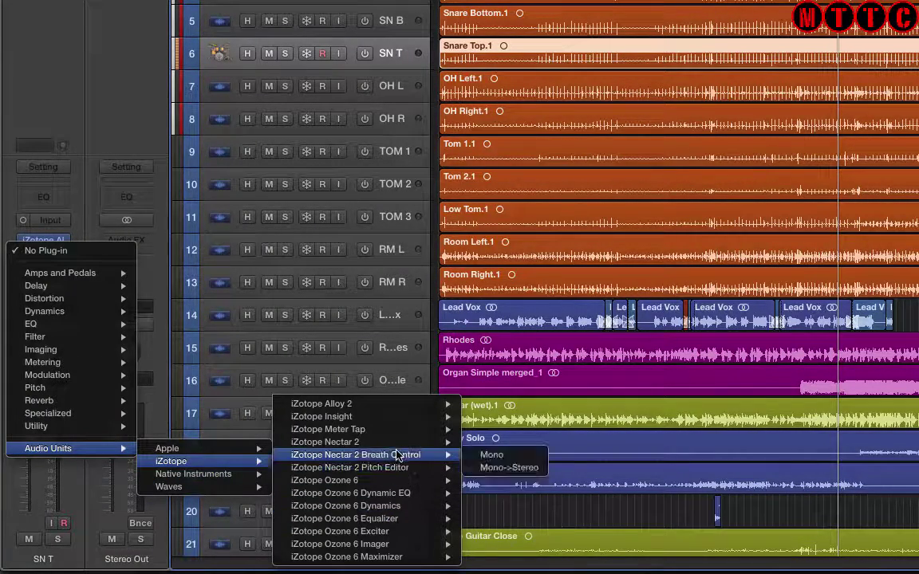
key("Escape")
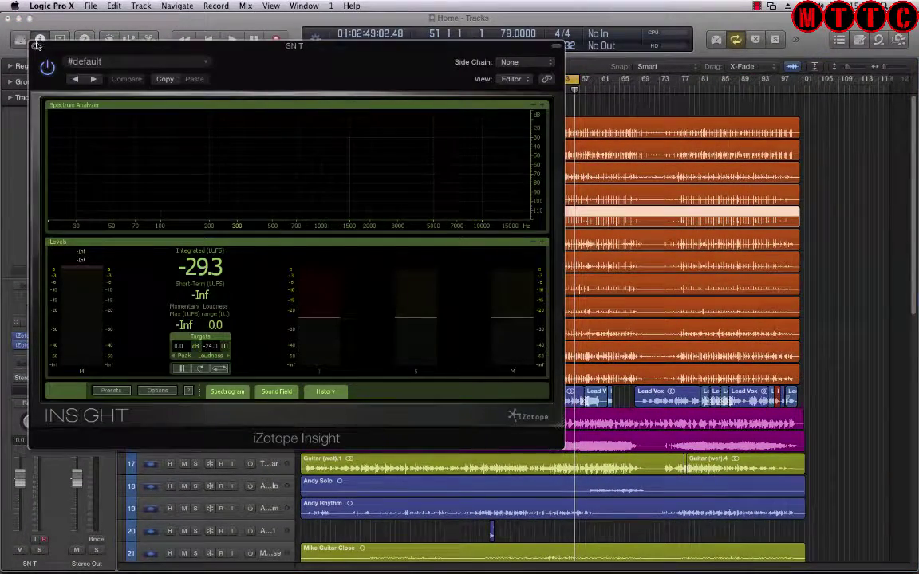
left_click(34, 46)
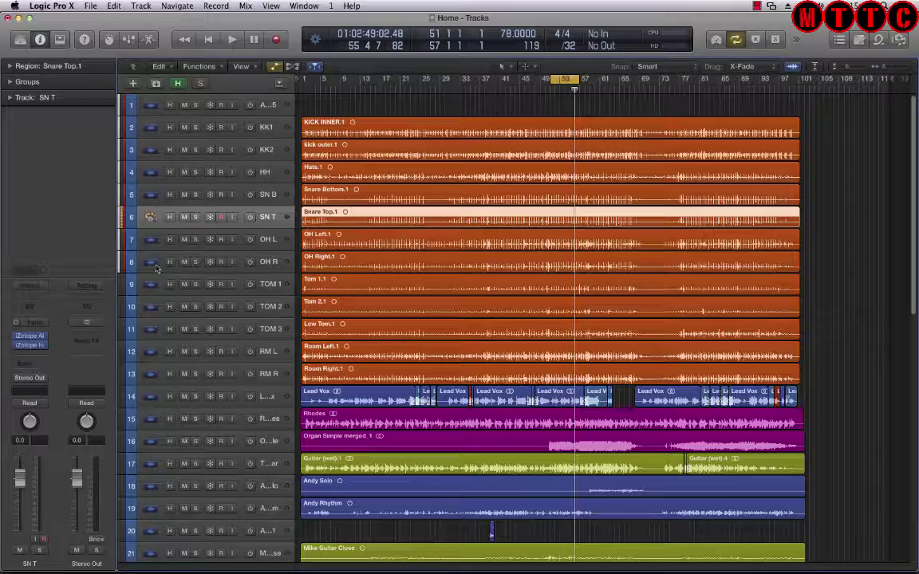
left_click(30, 285)
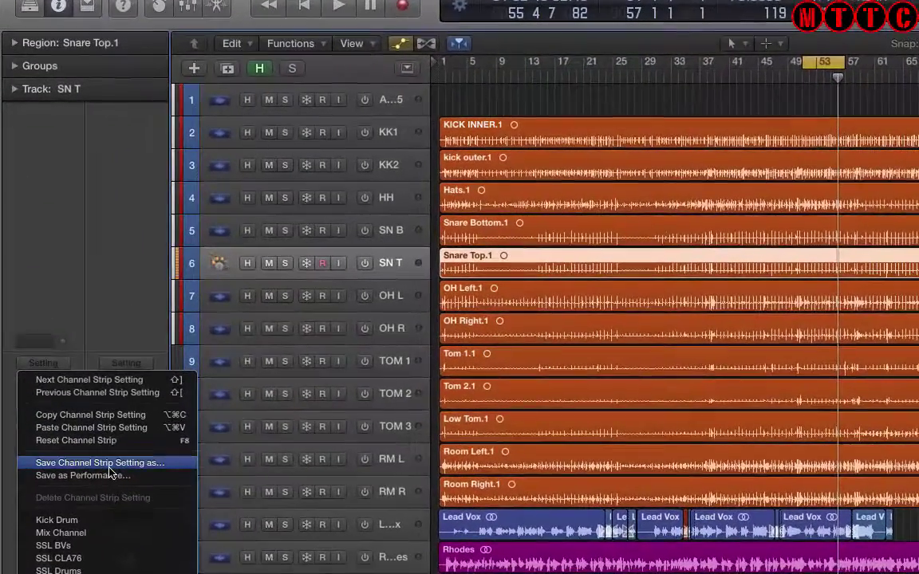
Step: Save SN T's channel strip as 'Iz Drums', then select the OH L overhead track
left_click(108, 467)
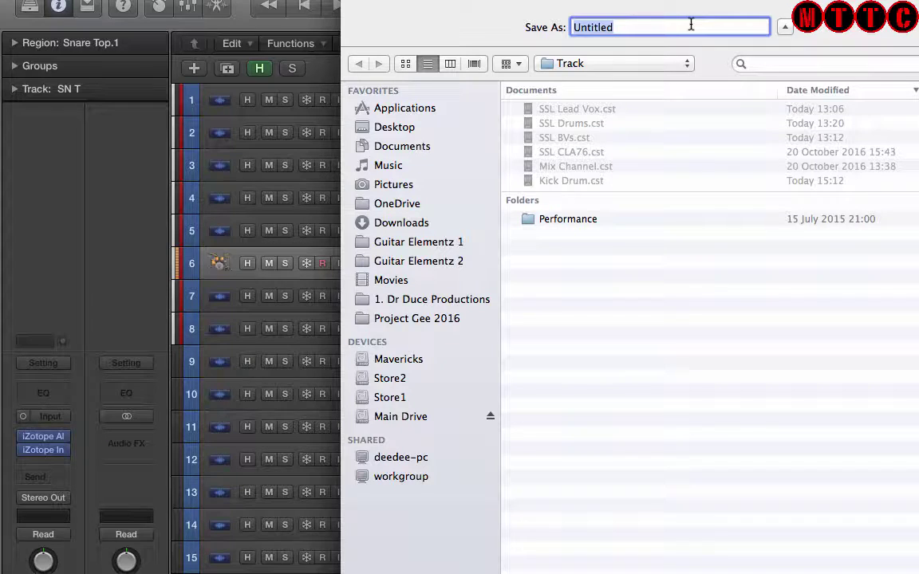
type("Iz Drums")
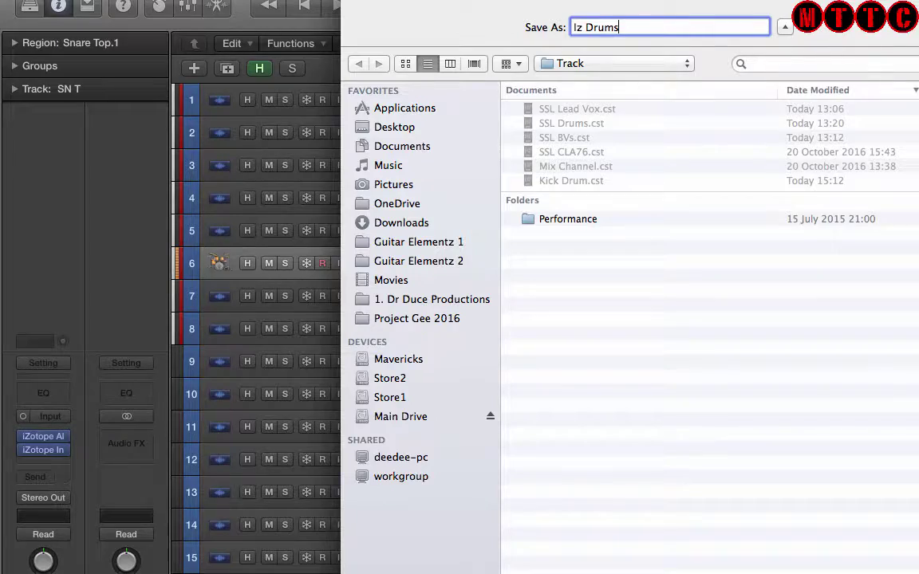
key("Return")
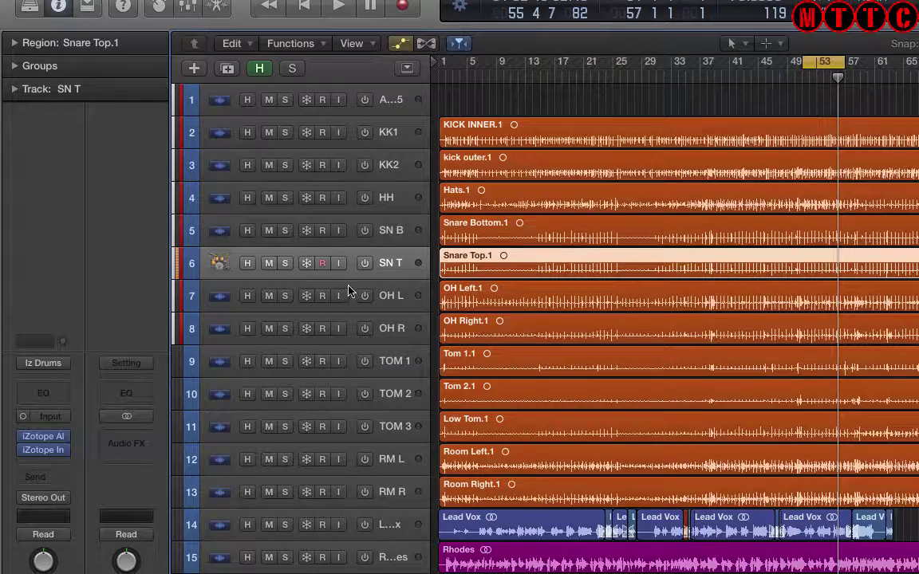
left_click(227, 296)
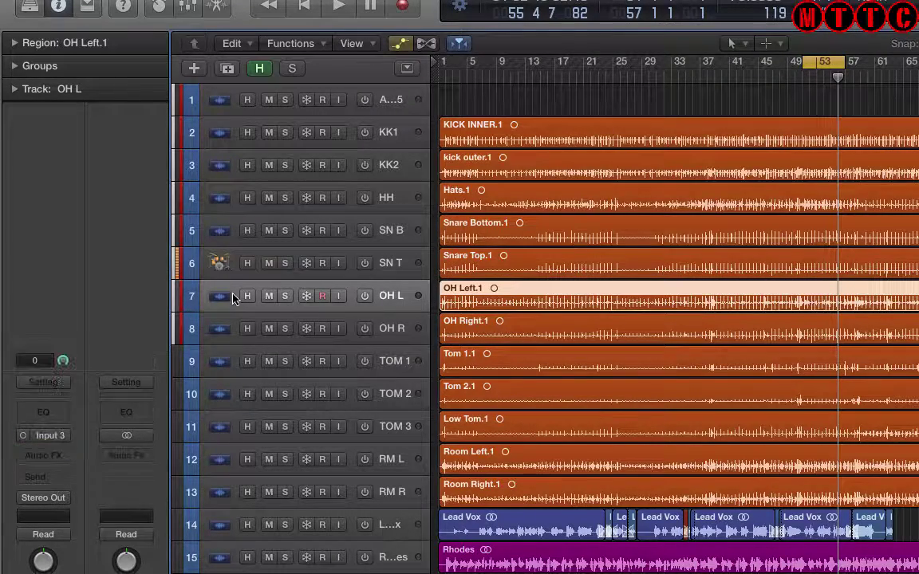
Step: Load the 'Iz Drums' channel strip setting onto OH L and deselect the OH Left.1 region
left_click(66, 385)
left_click(106, 549)
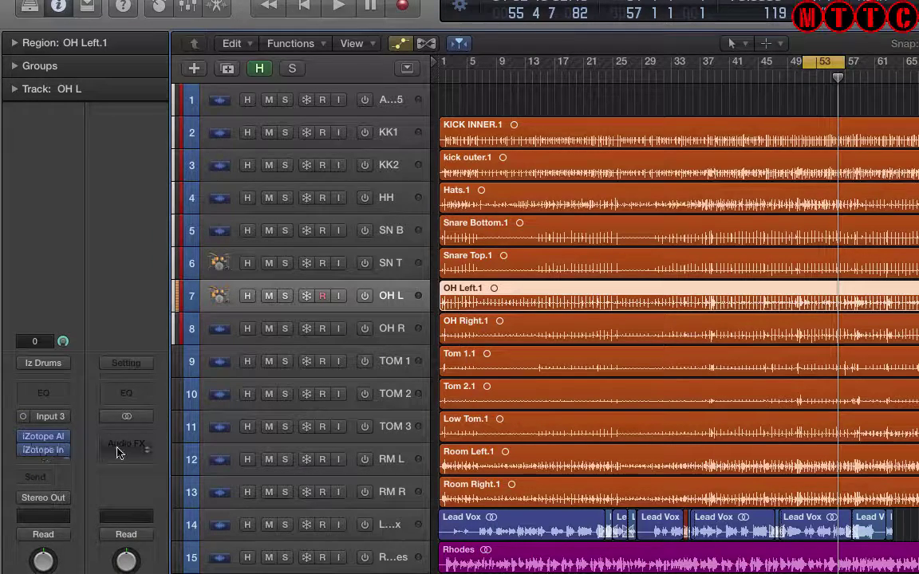
key("shift+super+a")
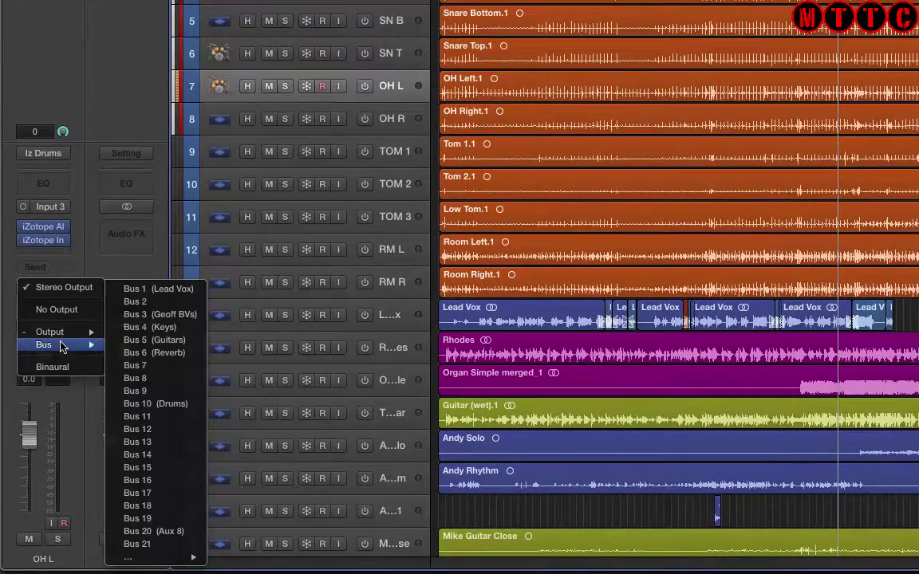
Step: Route OH L's output to Bus 10 (Drums) and insert the stereo Waves SSLComp on the Drums aux
left_click(156, 403)
left_click(151, 233)
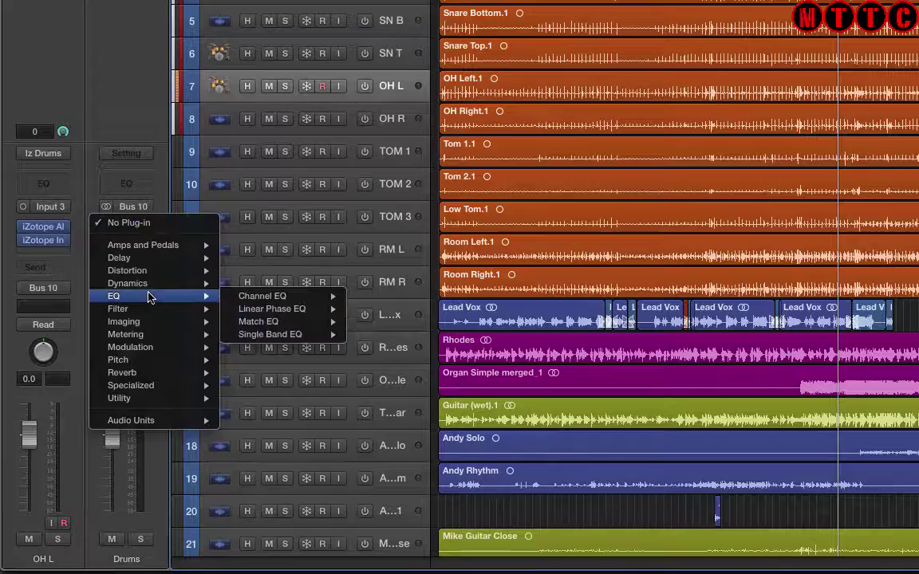
mouse_move(157, 366)
mouse_move(154, 423)
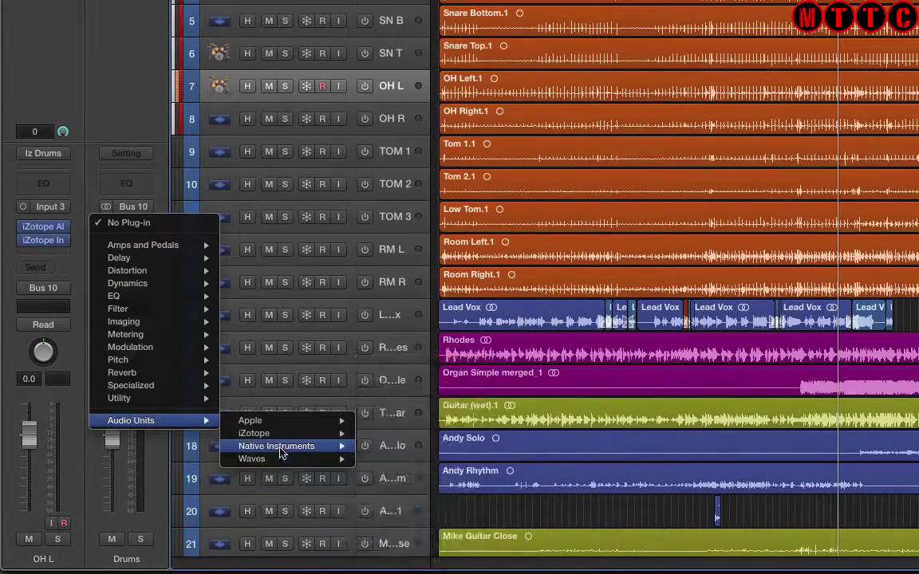
mouse_move(279, 461)
scroll(441, 440, "down", 10)
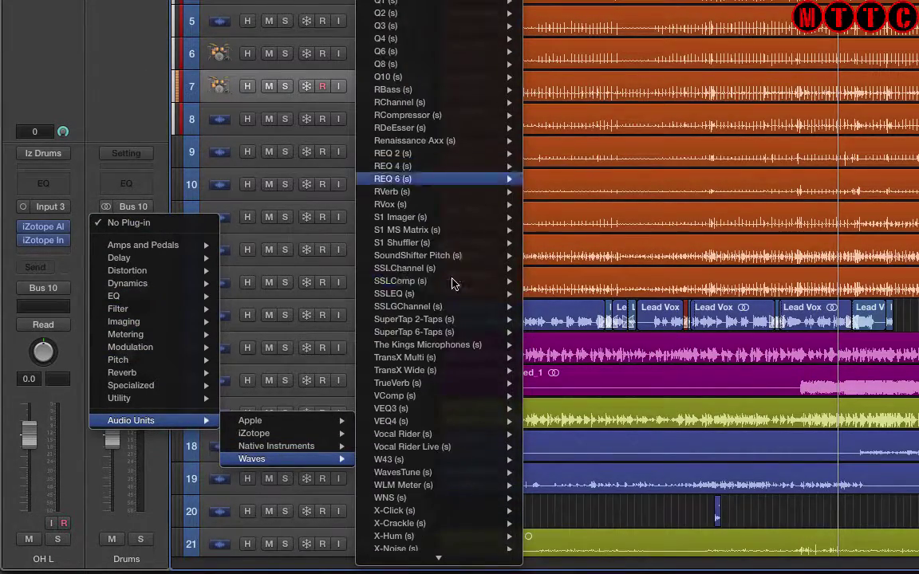
mouse_move(453, 284)
left_click(555, 281)
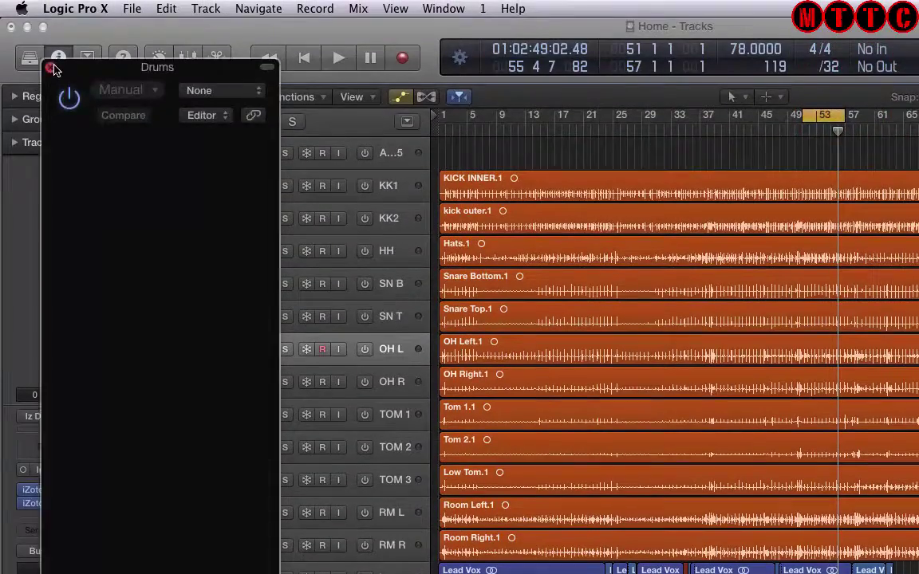
key("super+w")
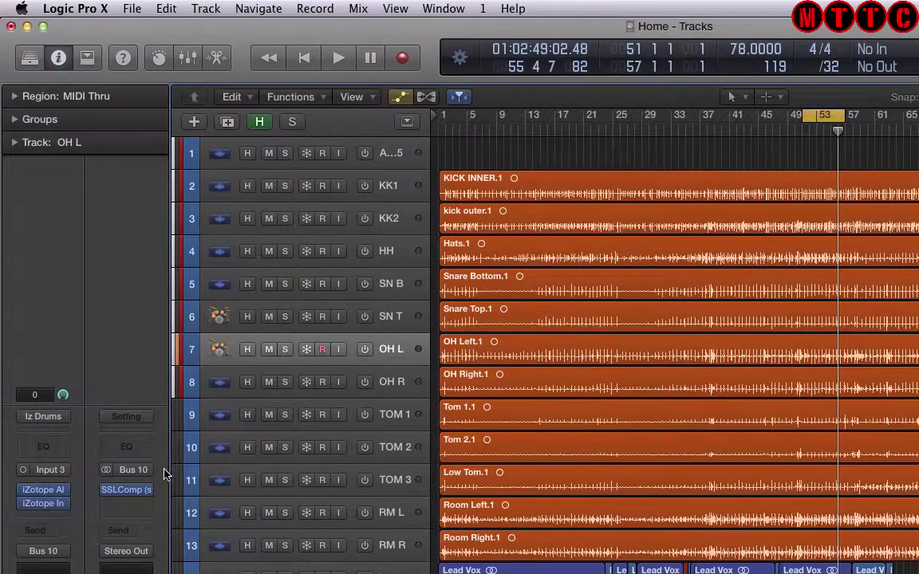
Step: Save the Drums aux channel strip setting as 'SSL Comp', then reopen its settings menu
left_click(126, 417)
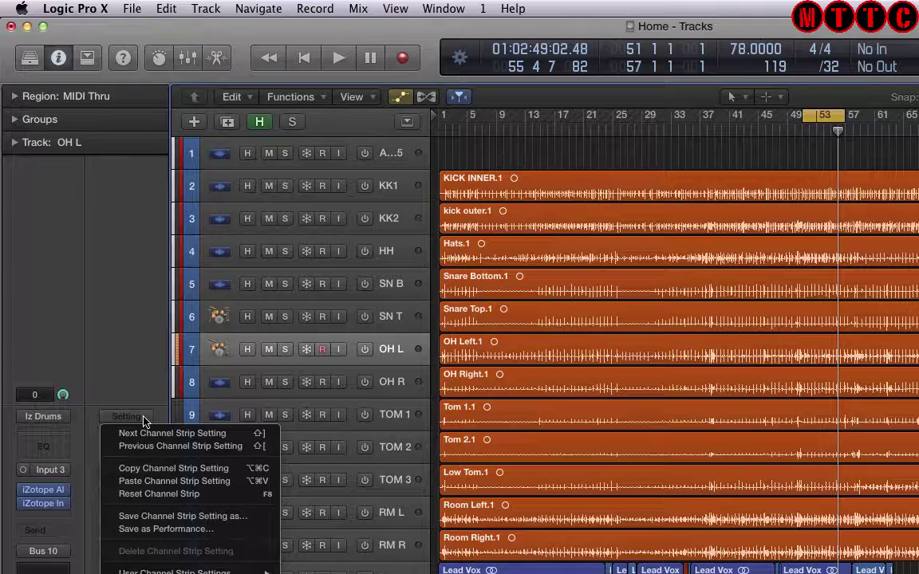
left_click(180, 517)
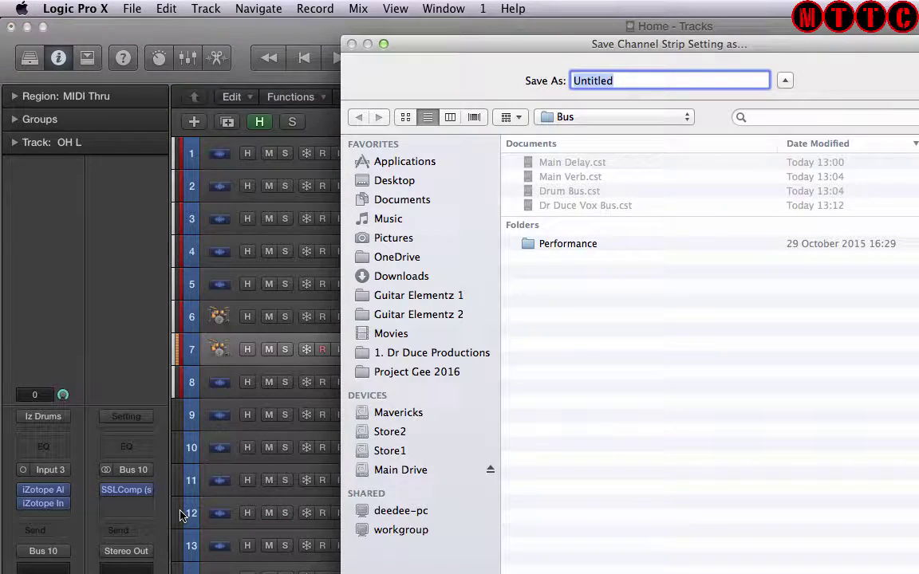
type("SSL Comp")
key("Return")
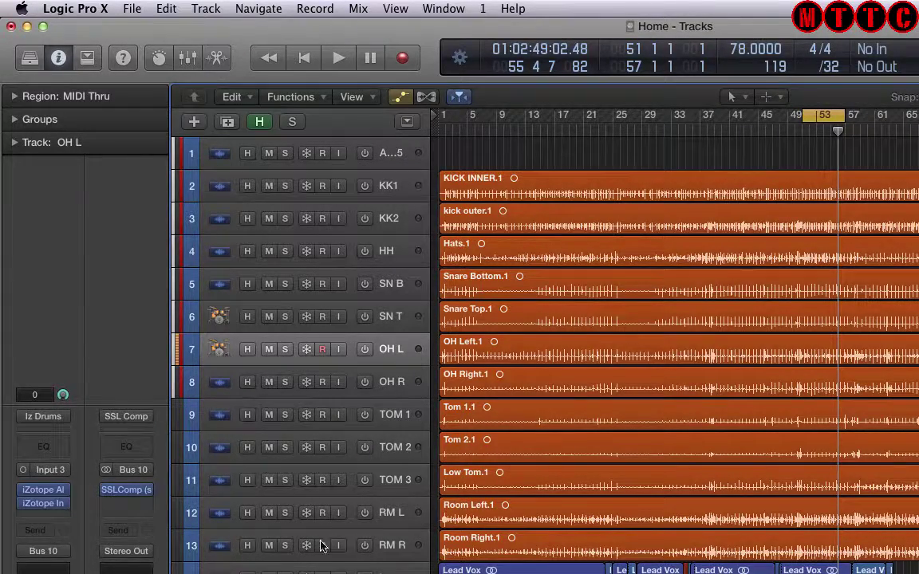
left_click(128, 416)
Step: Reset the Drums aux channel strip, then reload the saved 'SSL Comp' user setting to restore its SSLComp insert
left_click(182, 387)
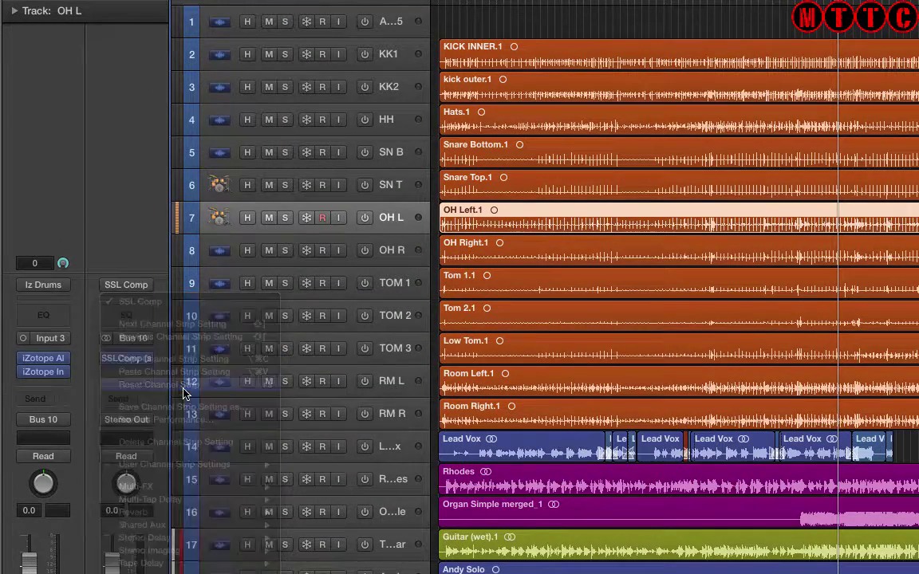
left_click(147, 284)
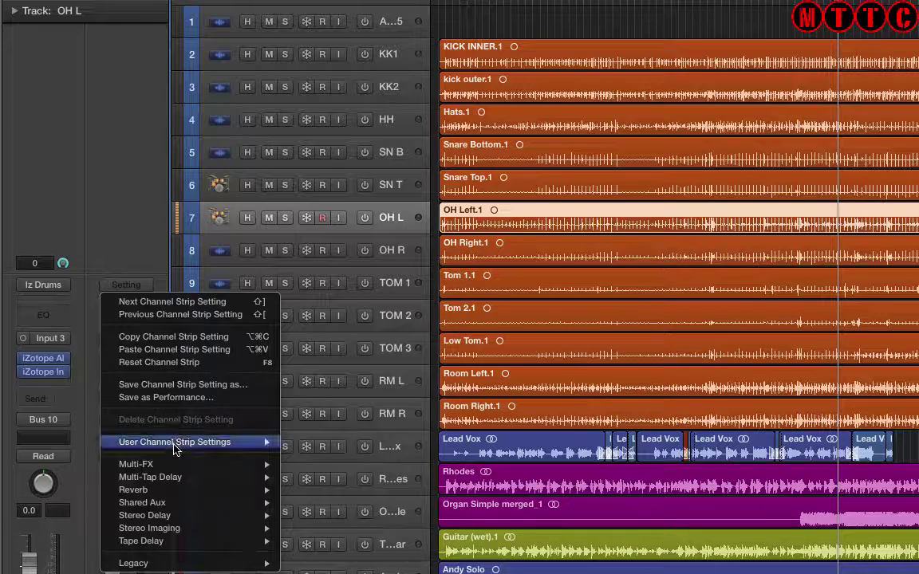
mouse_move(175, 450)
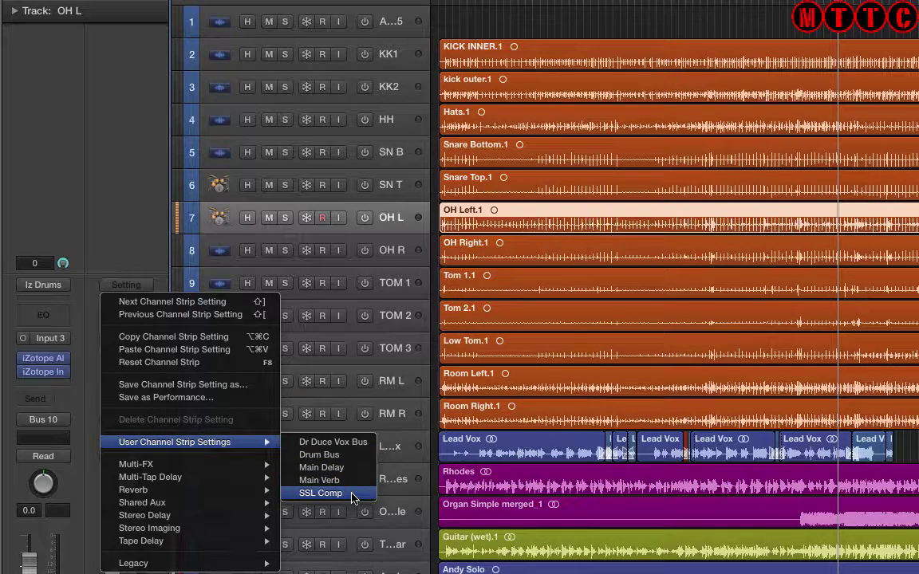
left_click(323, 493)
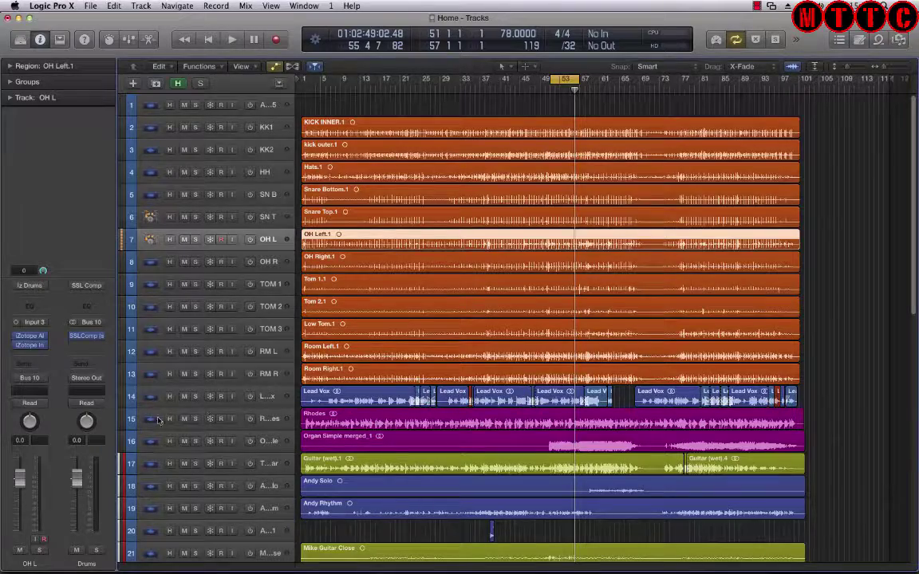
Step: Select track 15 Rhodes and check its Setting menu, which has no saved channel strip setting
left_click(157, 417)
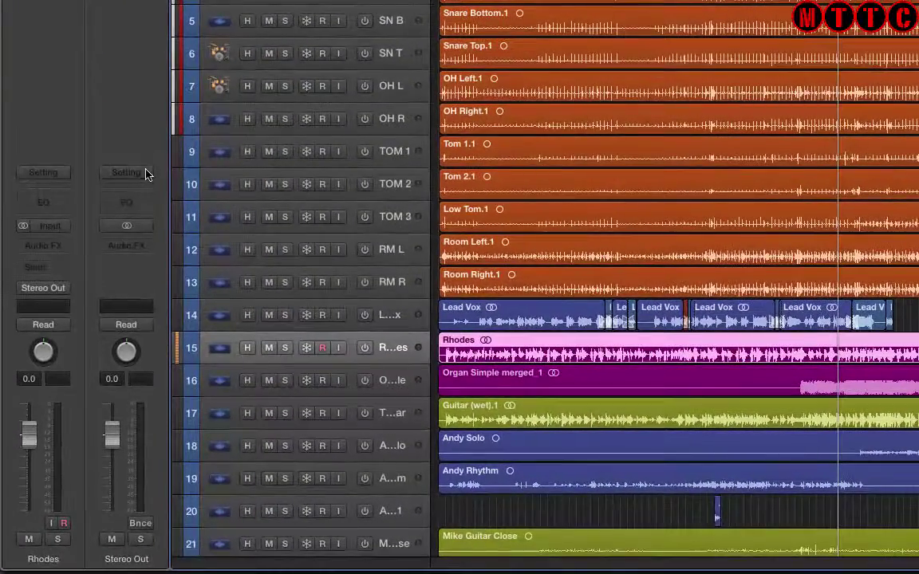
left_click(146, 174)
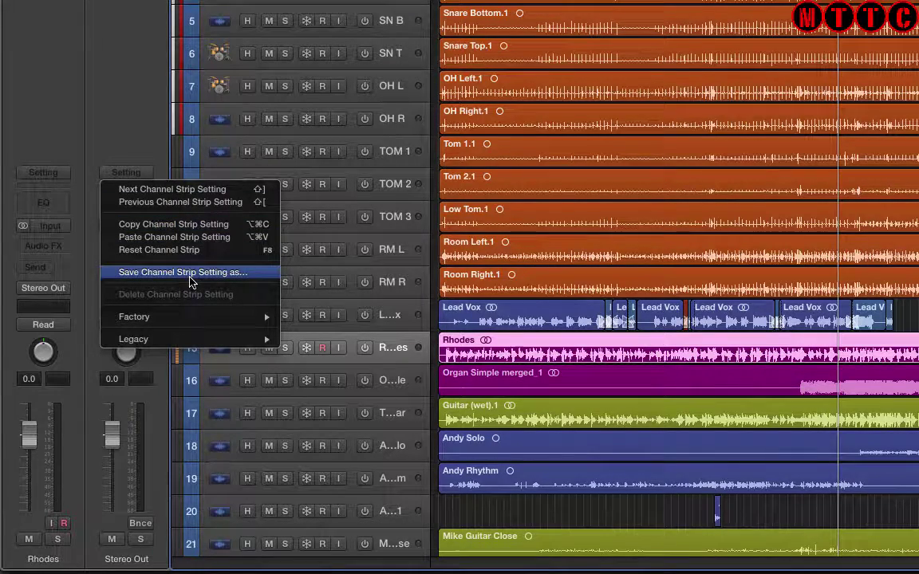
left_click(83, 77)
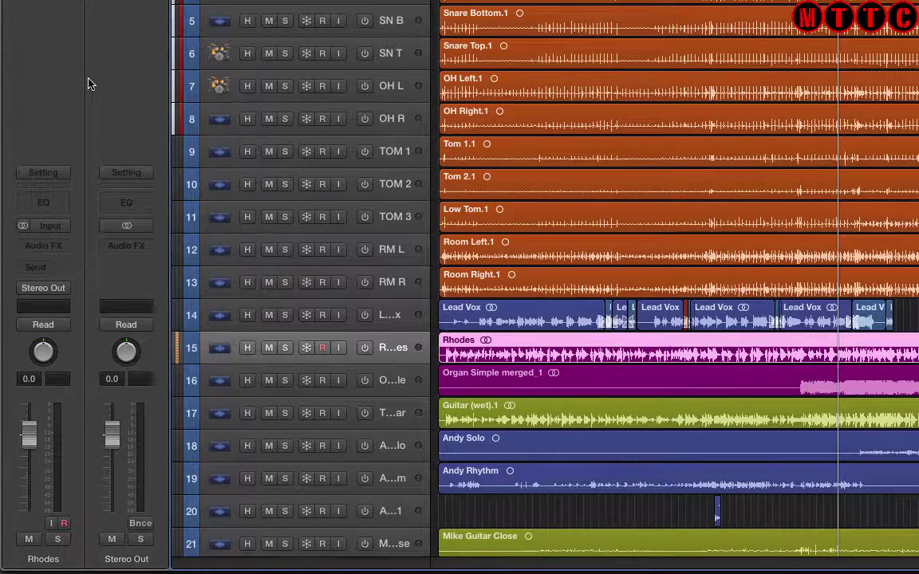